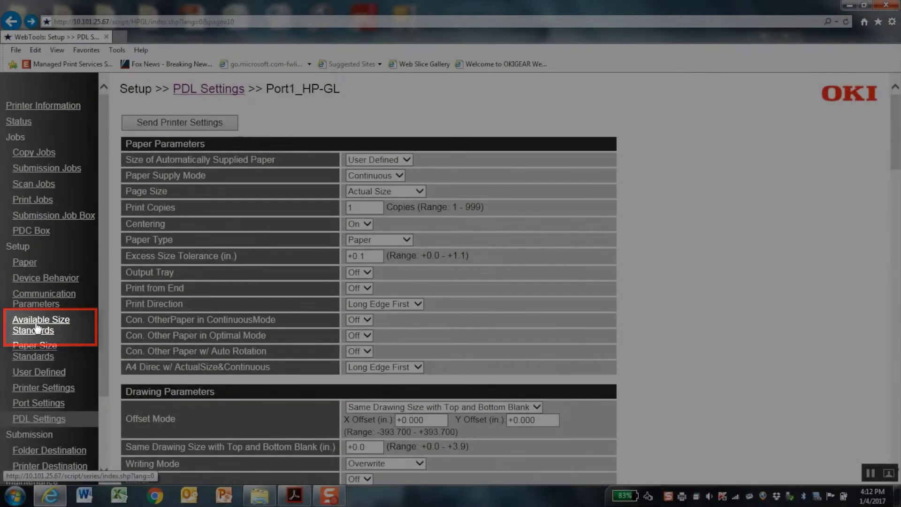
Step: Show the Available Size Standards page listing which paper size series are on or off
click(37, 327)
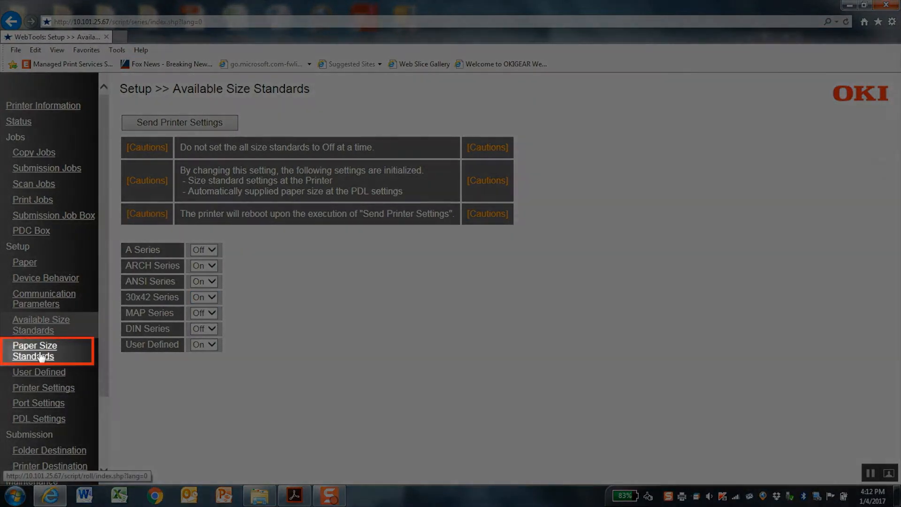
Step: Show the Paper Size Standards page with each series' roll sizes and on/off settings
click(35, 350)
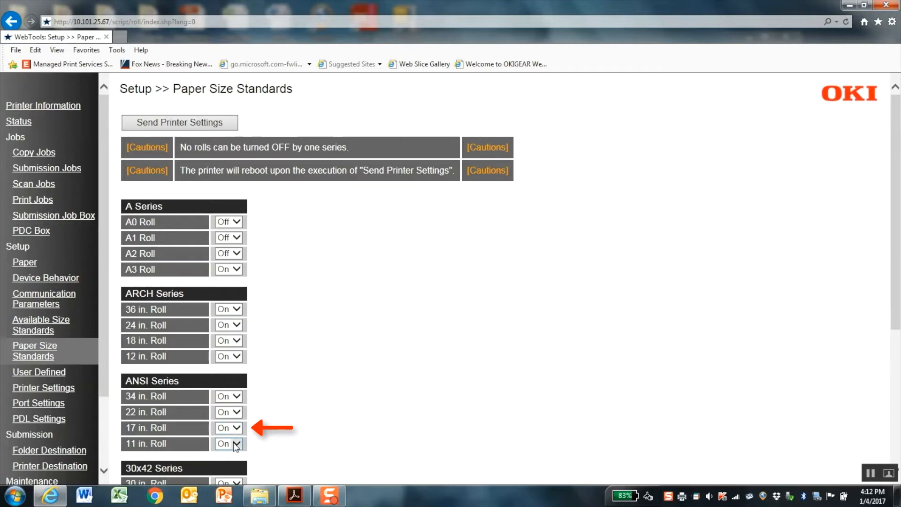
drag(894, 211, 894, 274)
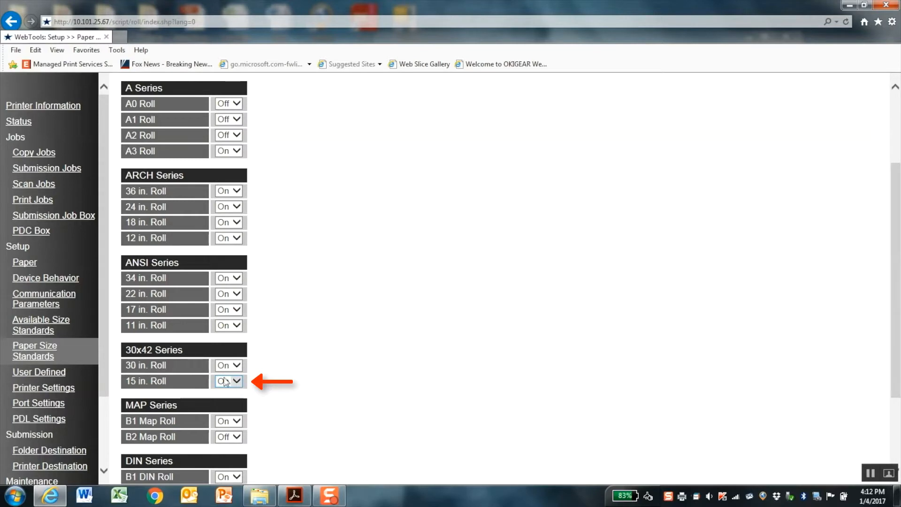
scroll(100, 346, down, 3)
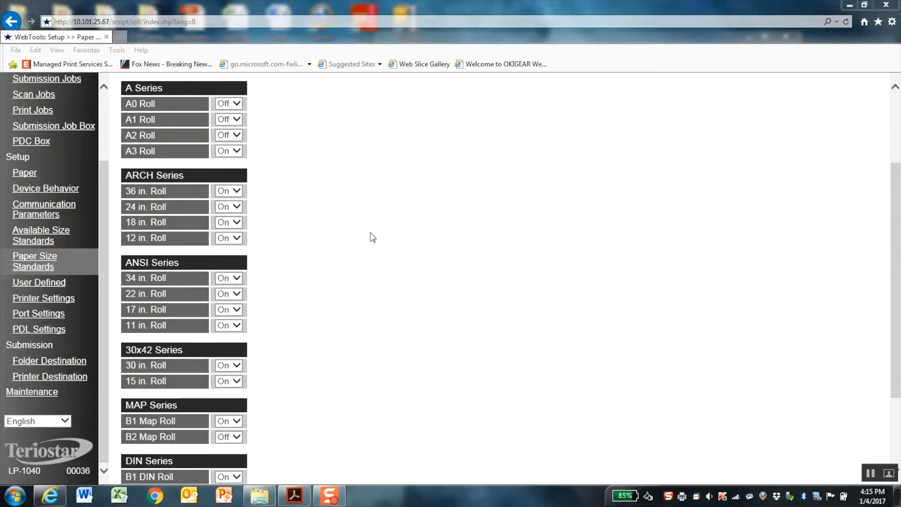
Step: Log in to Special Maintenance from the Maintenance page with the maintenance name and password
click(31, 394)
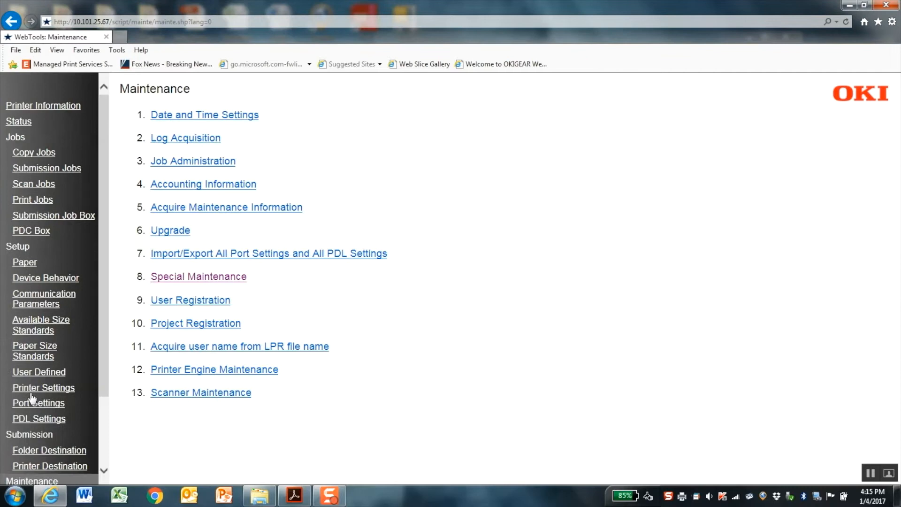
click(203, 280)
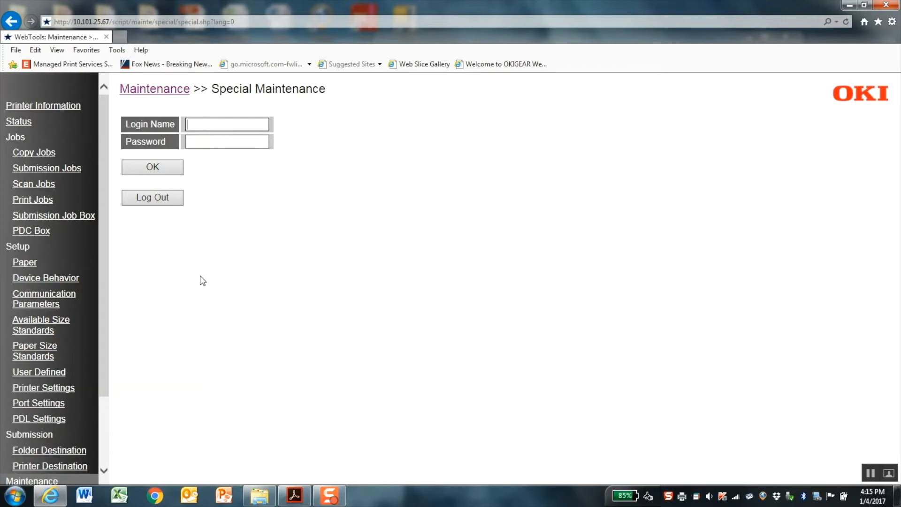
text(mainte)
text(nance)
key(Tab)
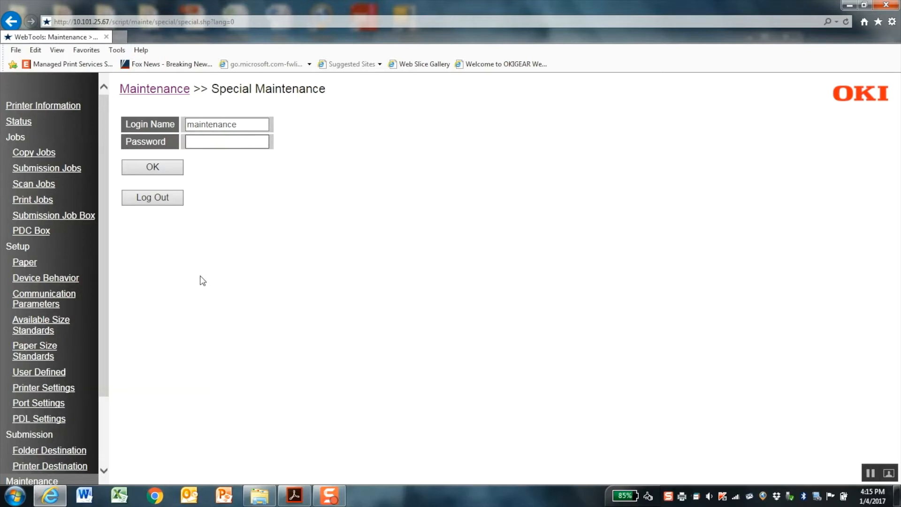
text(aa)
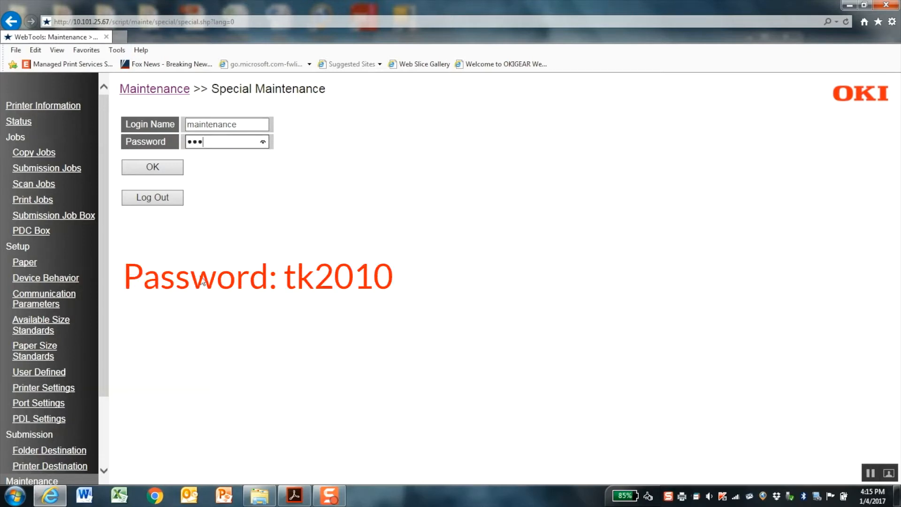
text(201010)
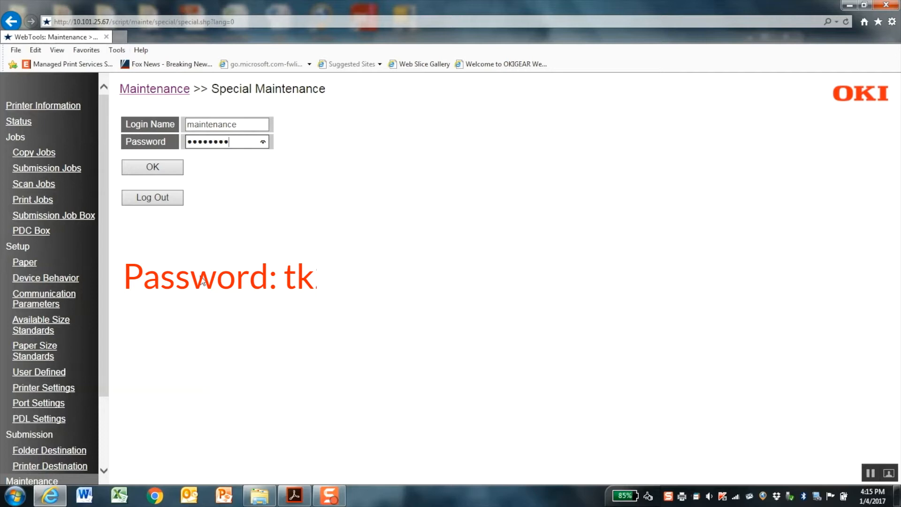
click(153, 167)
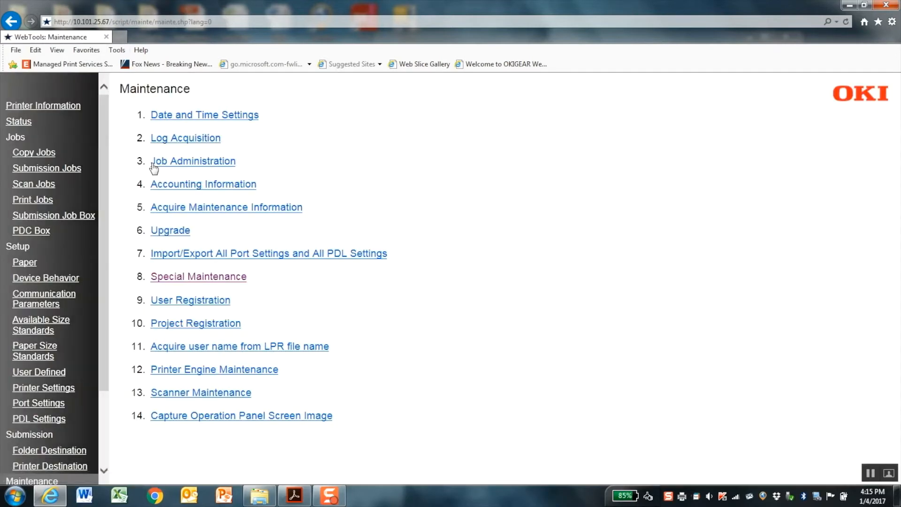
Step: On the live operation panel, review the Oki ES8473 printer destination form, then return via COPY
click(232, 420)
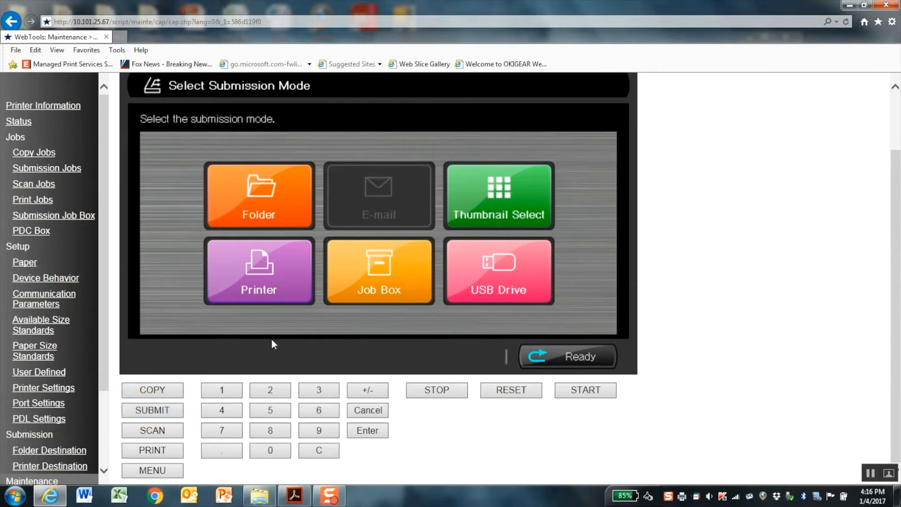
click(253, 272)
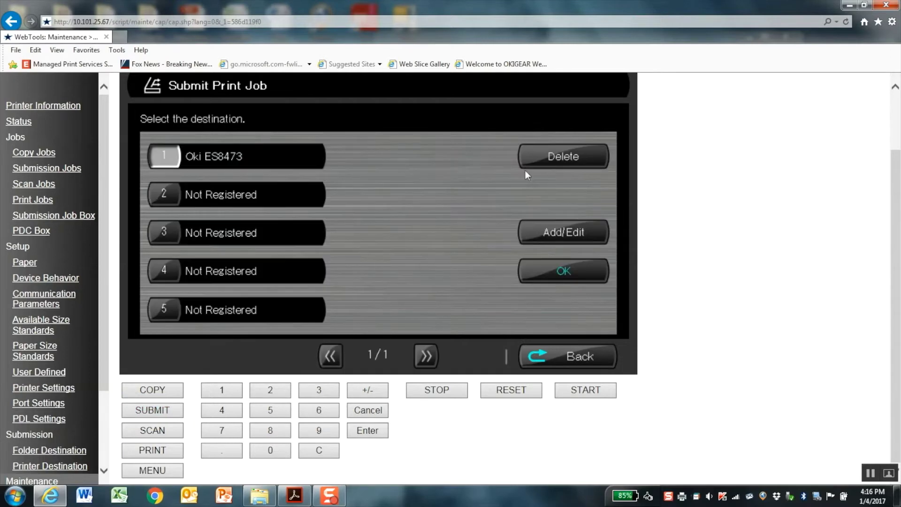
click(552, 235)
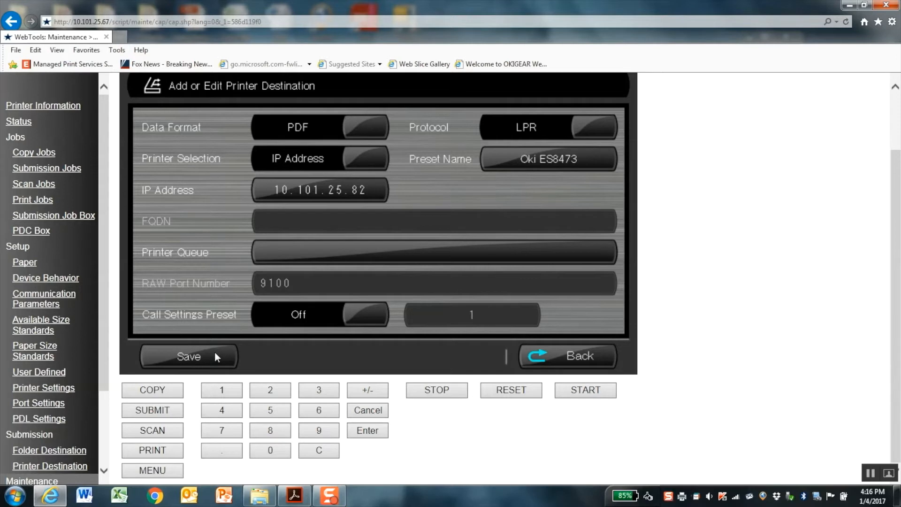
click(155, 392)
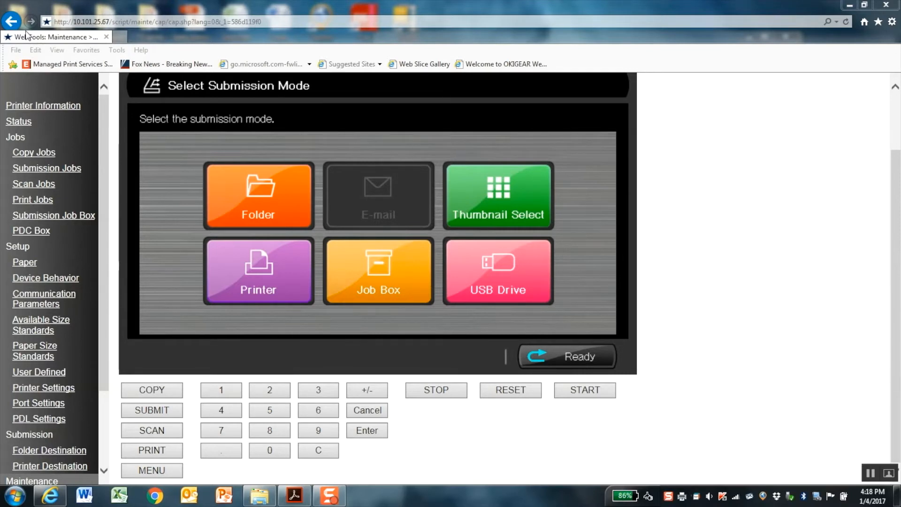
Step: On the remote panel, choose Folder submission and bring up the Add/Edit destination folder form
click(233, 92)
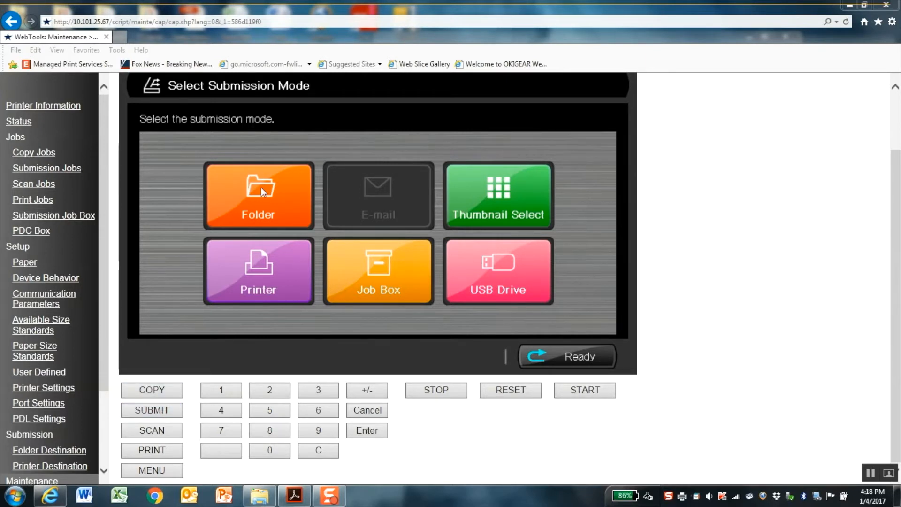
click(261, 188)
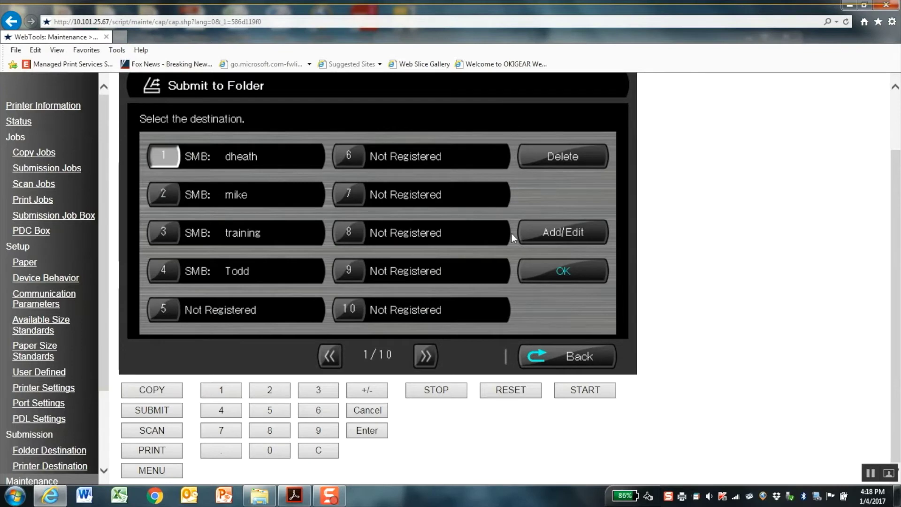
click(559, 233)
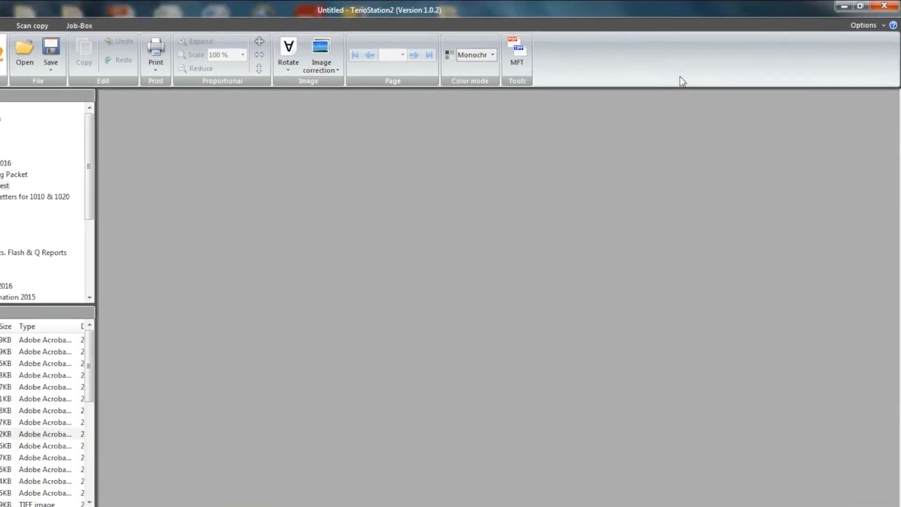
Step: In Options settings, edit the LP-1040MF target to lpr at 10.101.25.67, queue LP02, and confirm
click(846, 37)
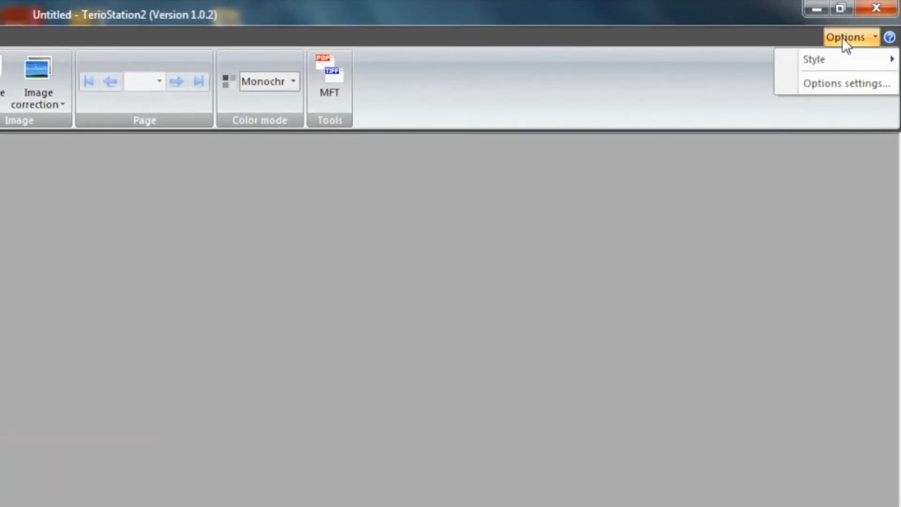
click(843, 84)
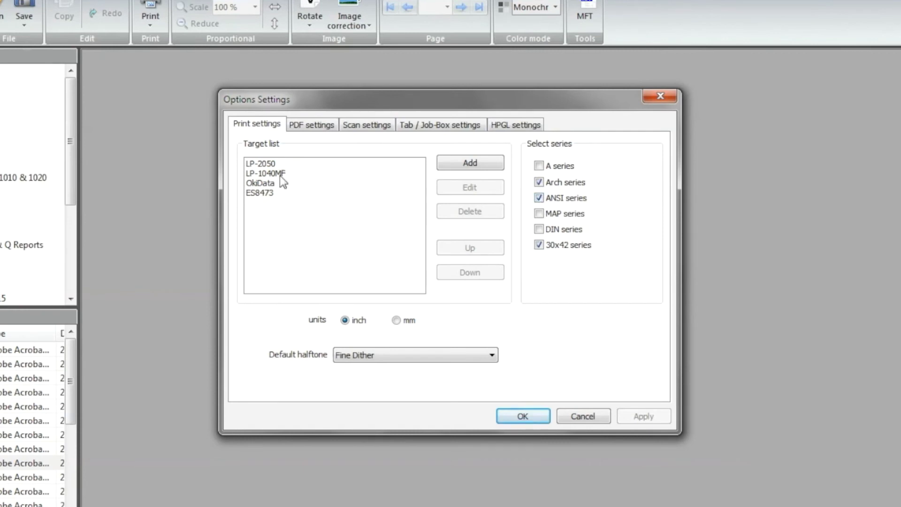
click(283, 173)
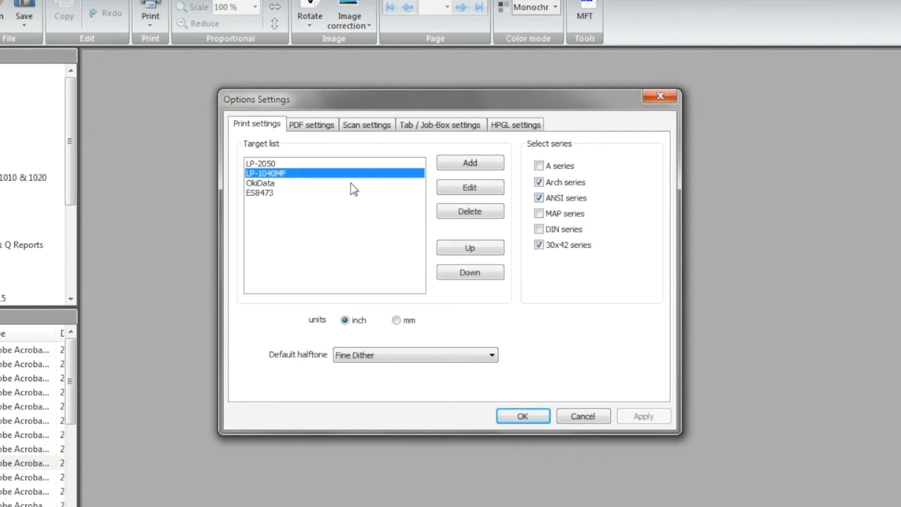
click(451, 192)
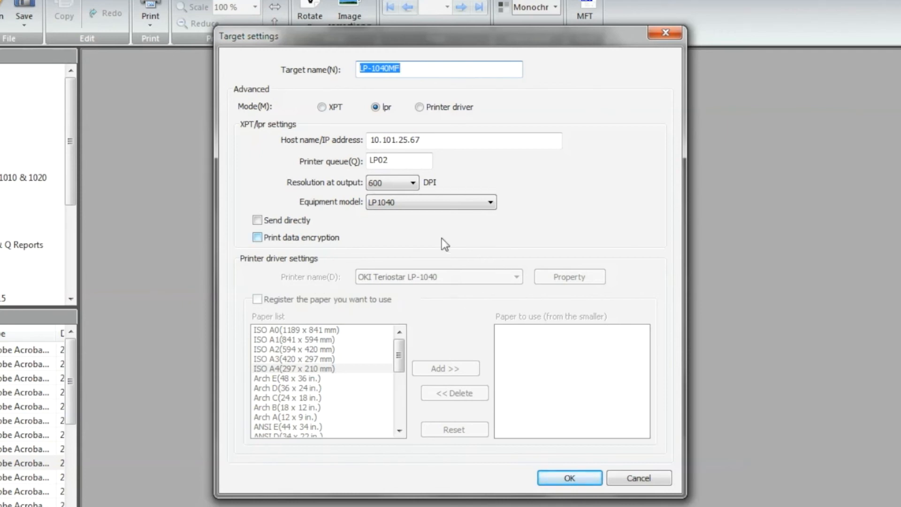
click(569, 478)
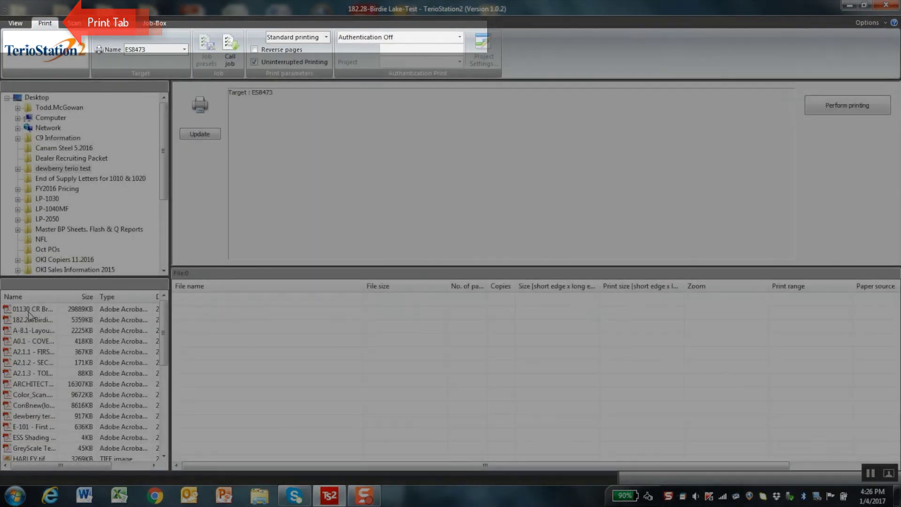
Step: Add the first six PDFs from the desktop test folder to the print list
click(29, 310)
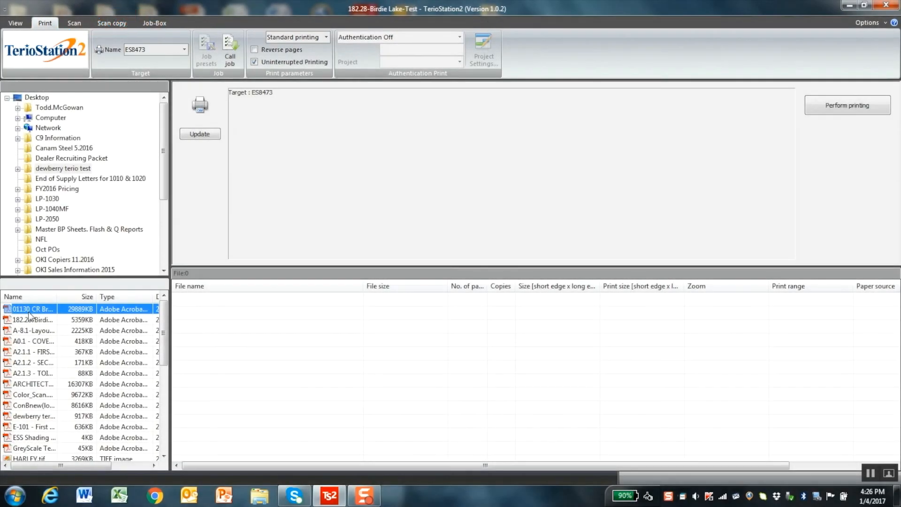
shift+click(38, 359)
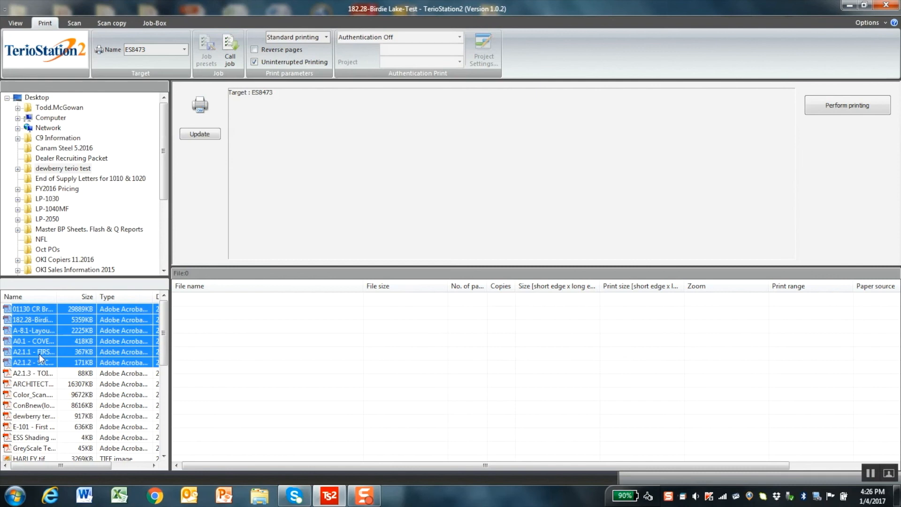
drag(52, 341, 373, 378)
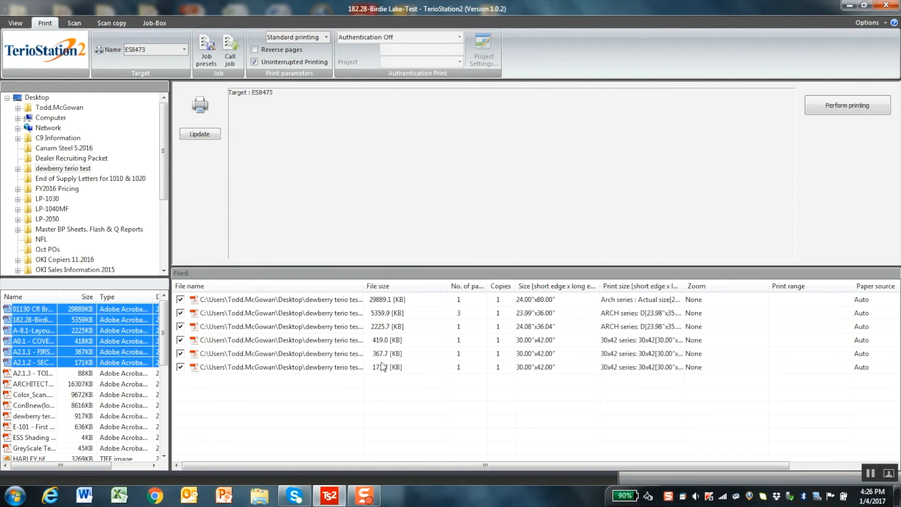
Step: Review the first file's Print settings unchanged, then move the 367.7 KB file to the top
click(386, 301)
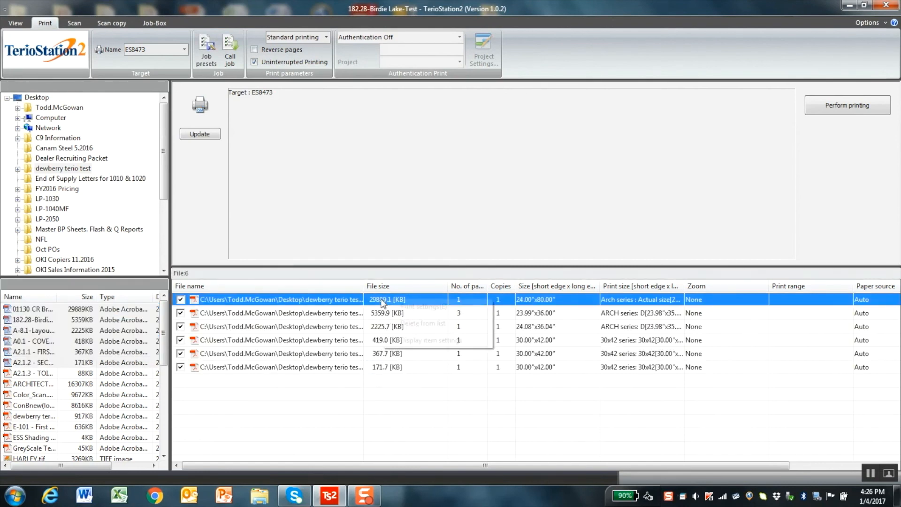
right_click(386, 300)
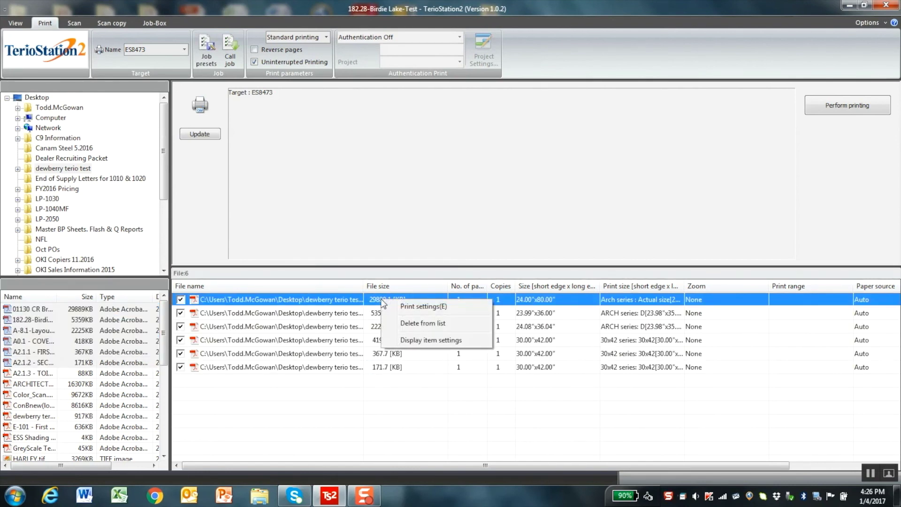
click(410, 309)
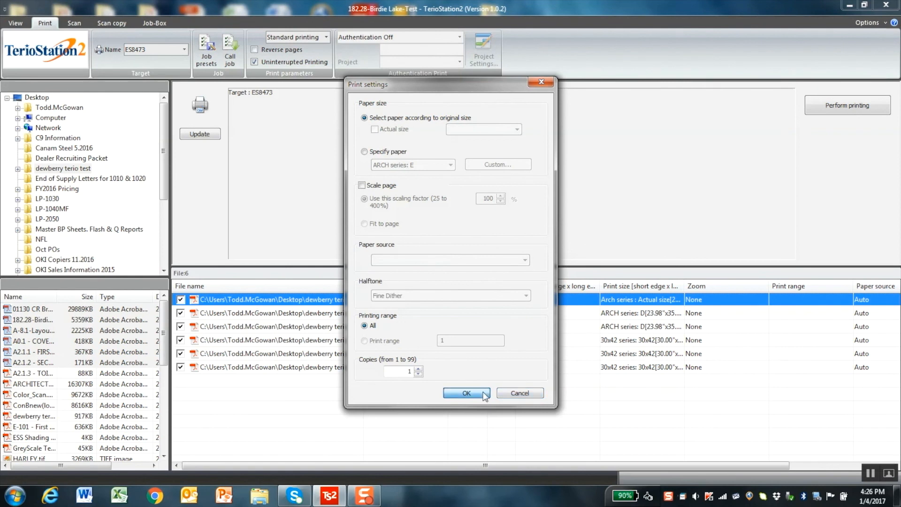
click(484, 396)
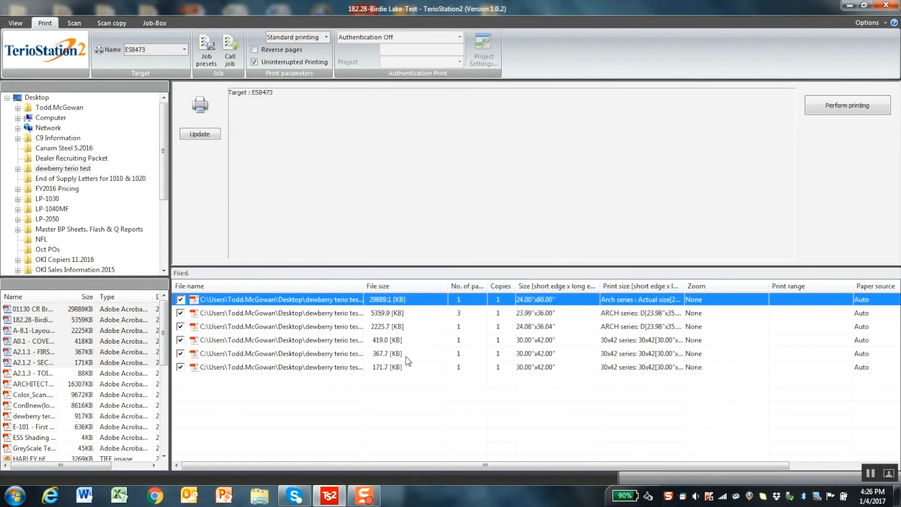
drag(408, 354, 423, 303)
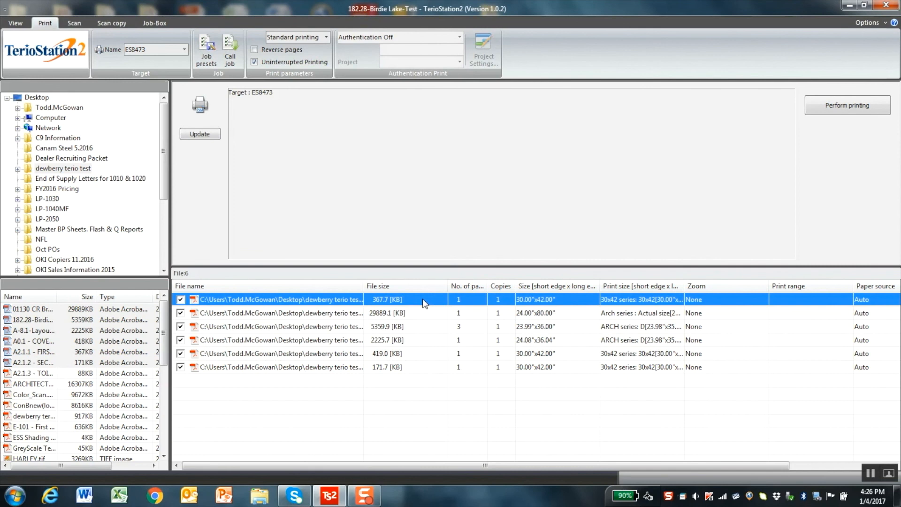